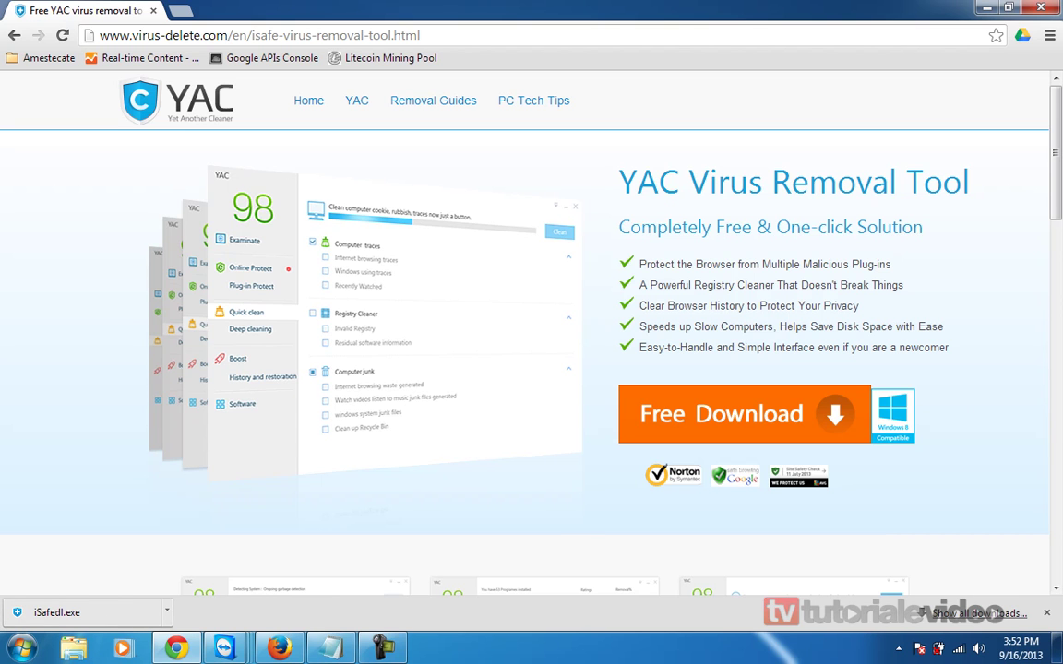
Install iSafe from the downloaded iSafedl.exe and launch it from the desktop
click(57, 611)
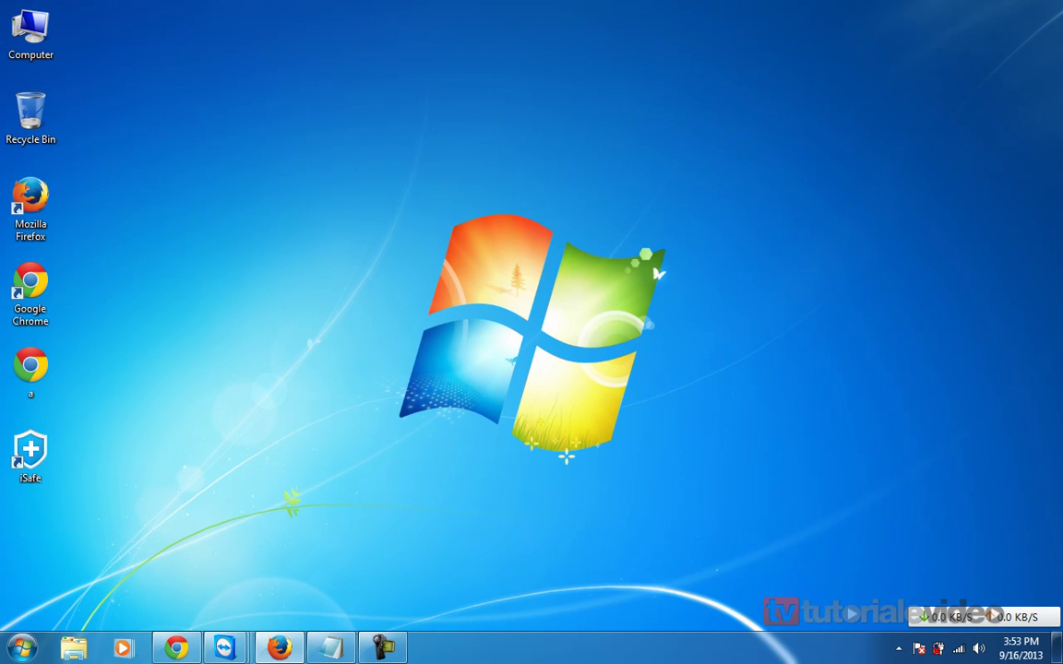
double_click(31, 452)
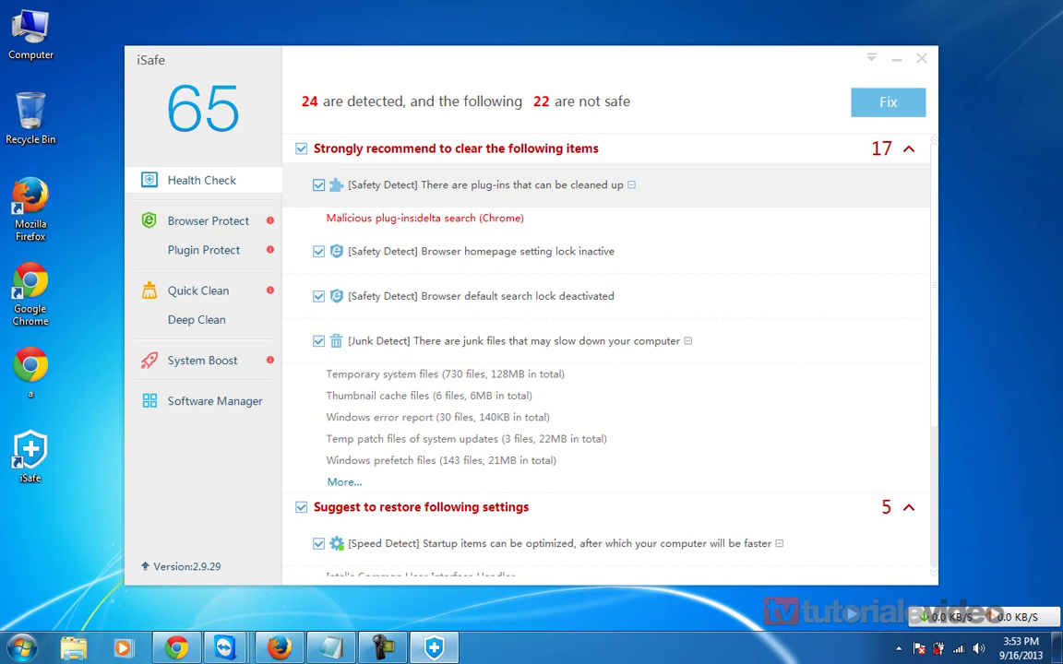
Review the health check's recommended cleanups and settings, and fix all the detected unsafe items
scroll(606, 359, down, 3)
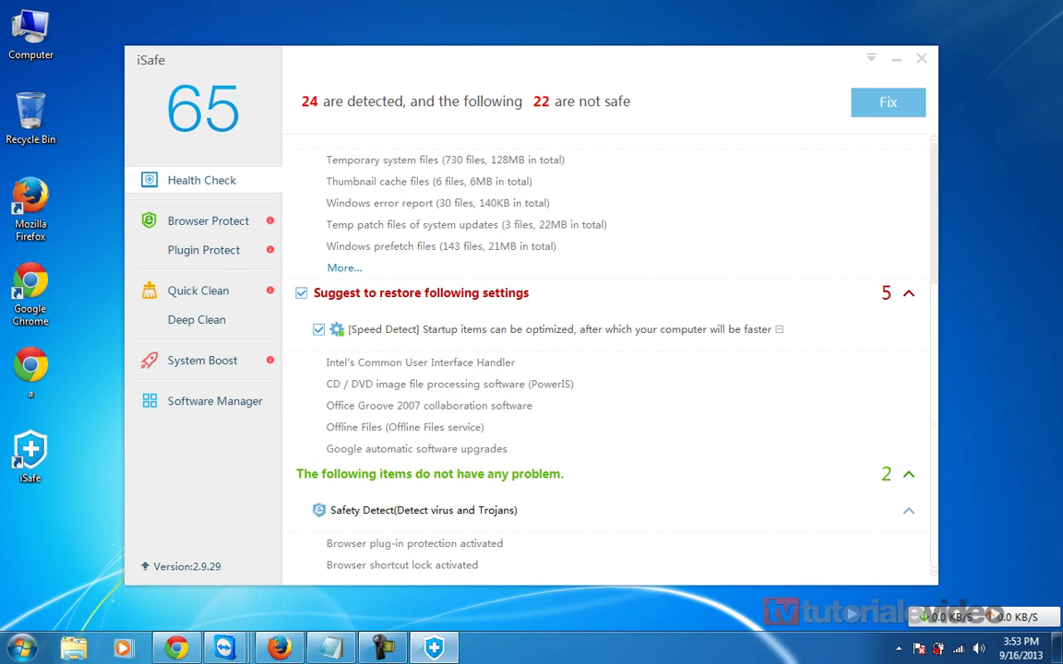
scroll(606, 360, up, 3)
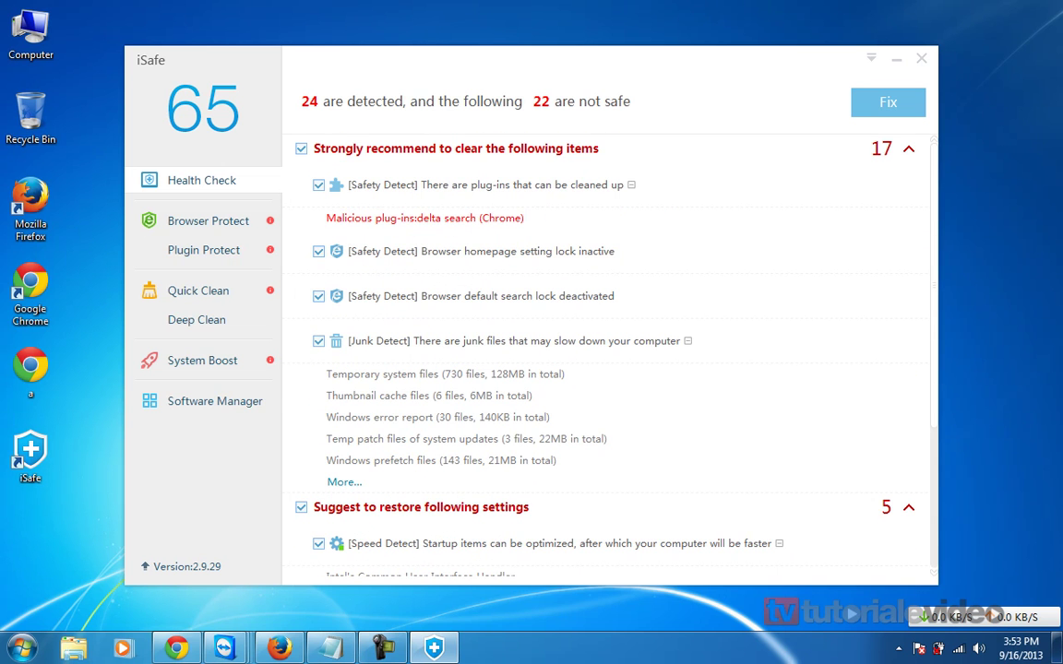
scroll(606, 360, down, 3)
scroll(606, 360, up, 3)
scroll(606, 360, down, 3)
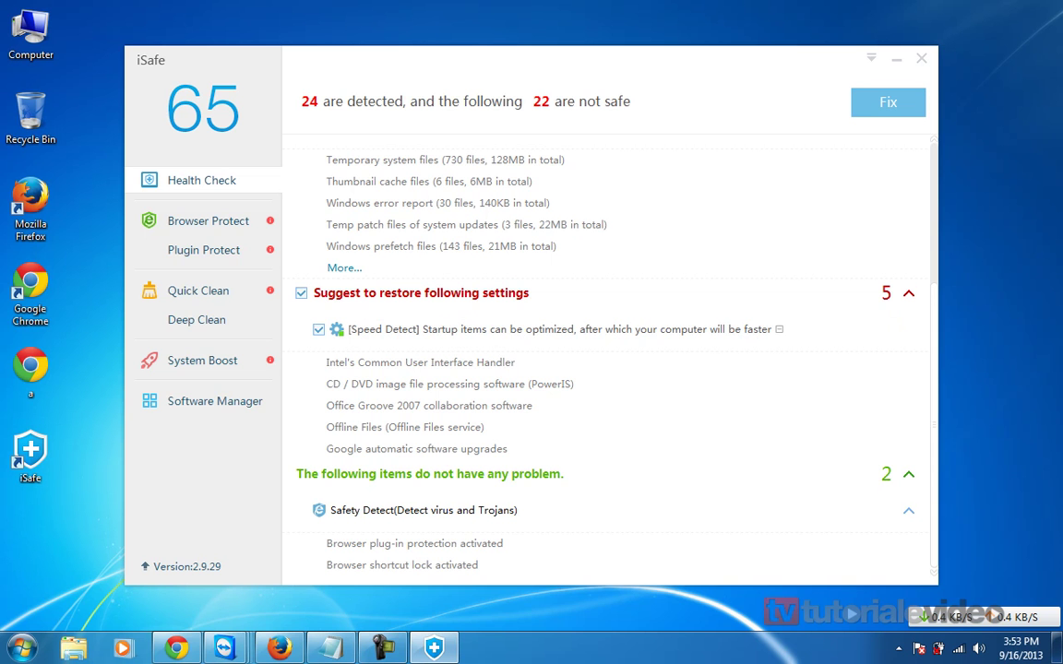
scroll(609, 360, up, 5)
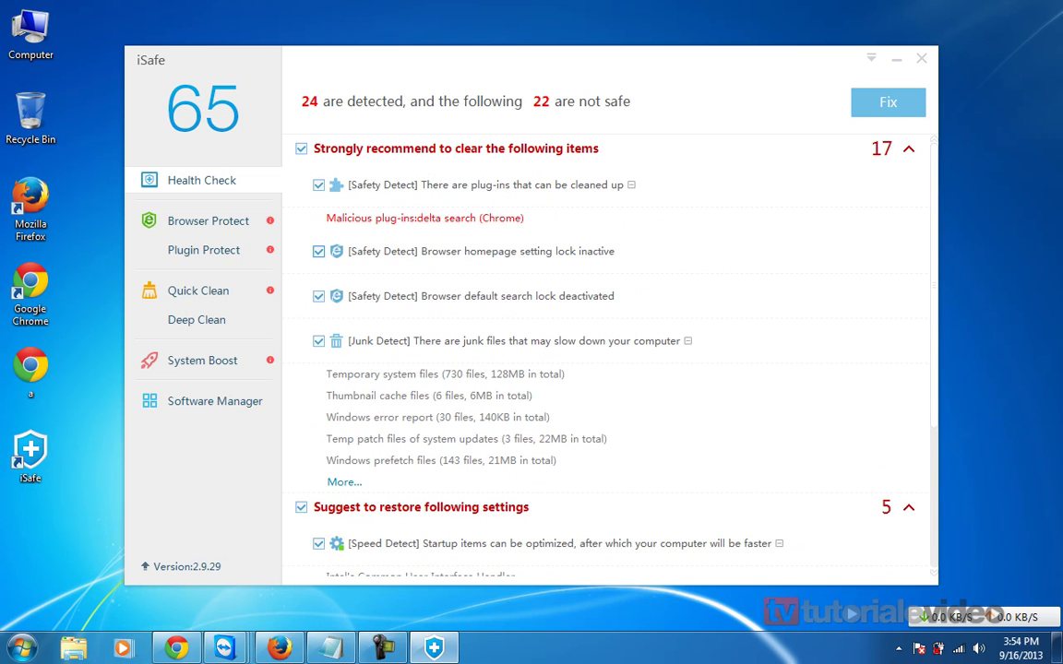
click(888, 101)
key(Return)
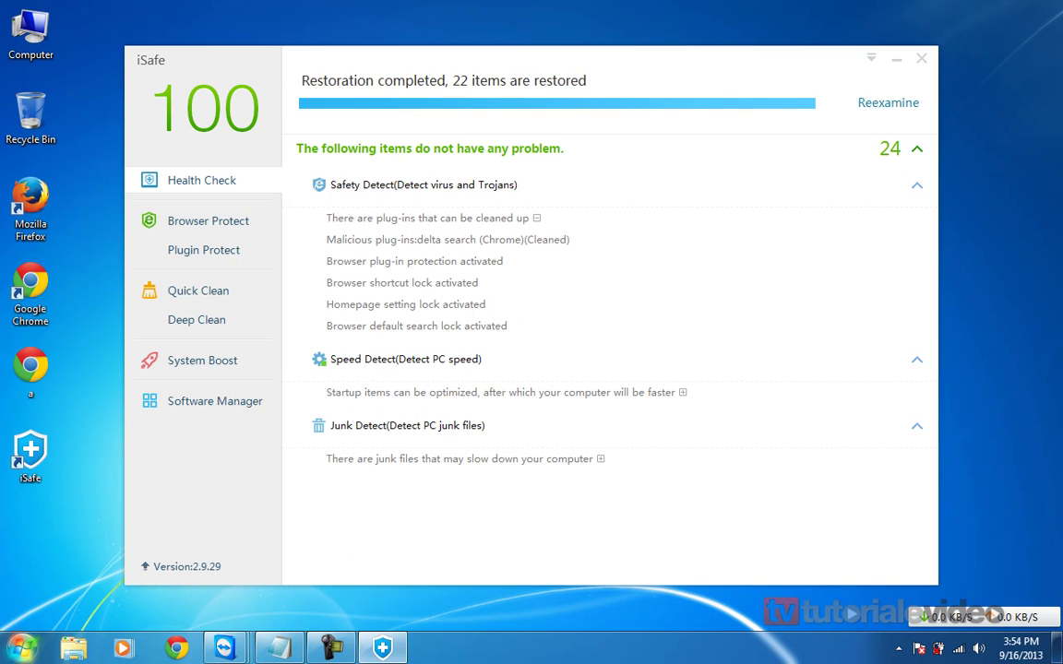
click(22, 648)
key(Escape)
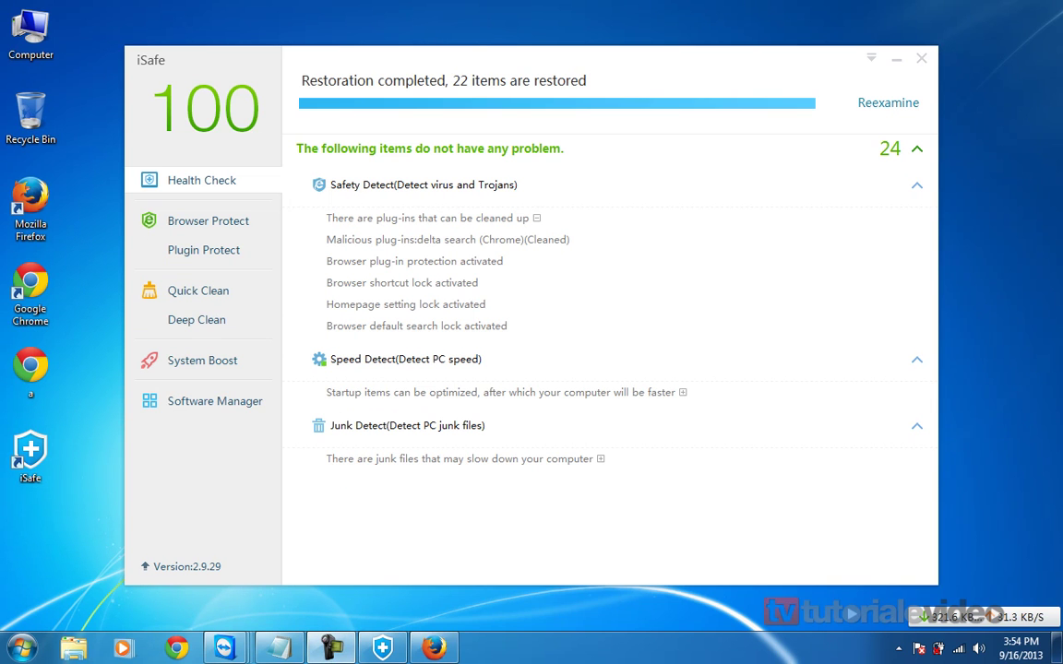
In Browser Protect, lock Google Chrome as the default browser and Google.com as the homepage, agreeing to close the open browser
click(208, 221)
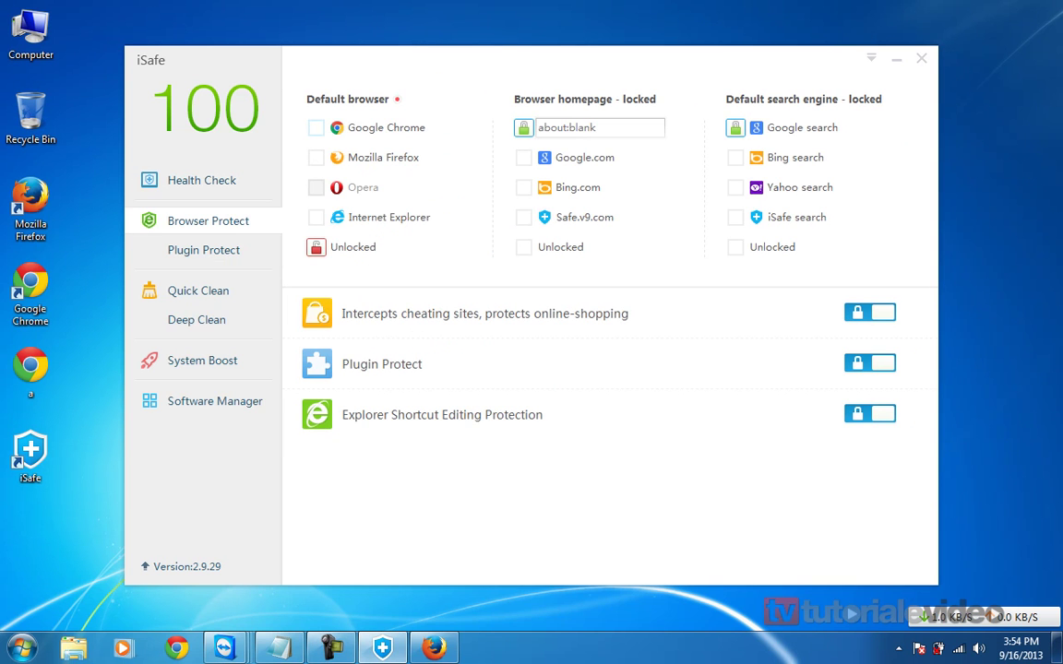
click(315, 127)
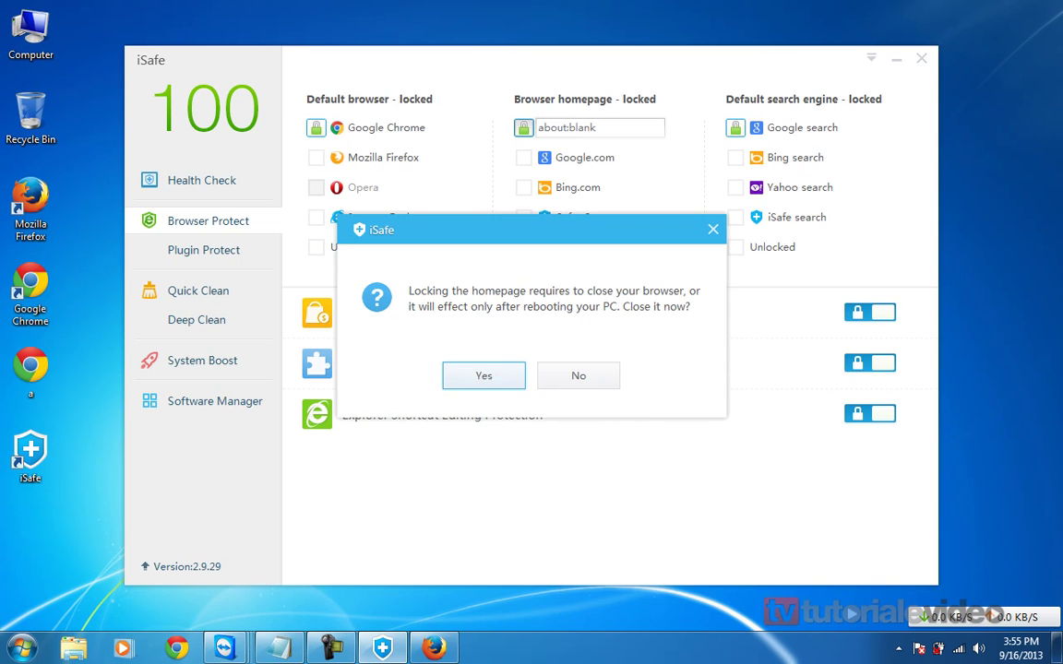
click(579, 375)
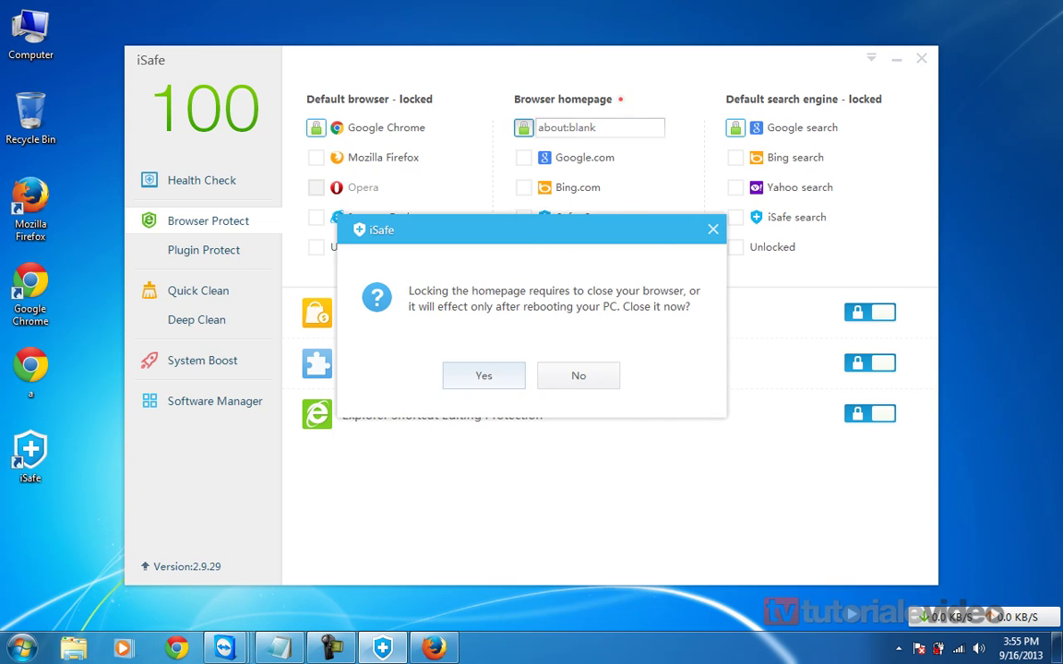
key(Return)
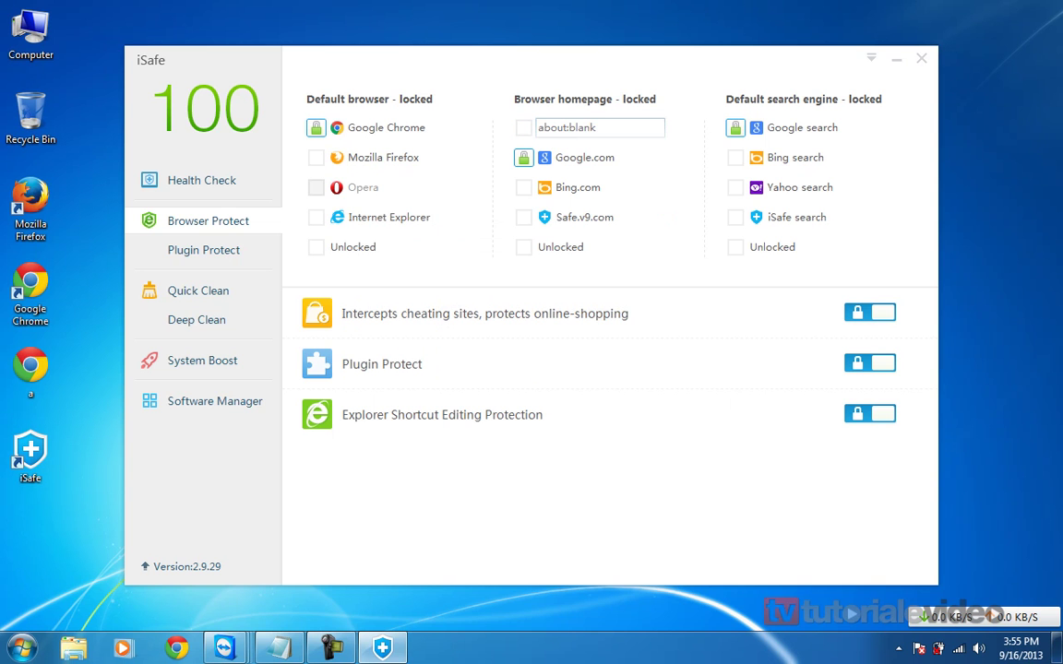
key(super)
key(Escape)
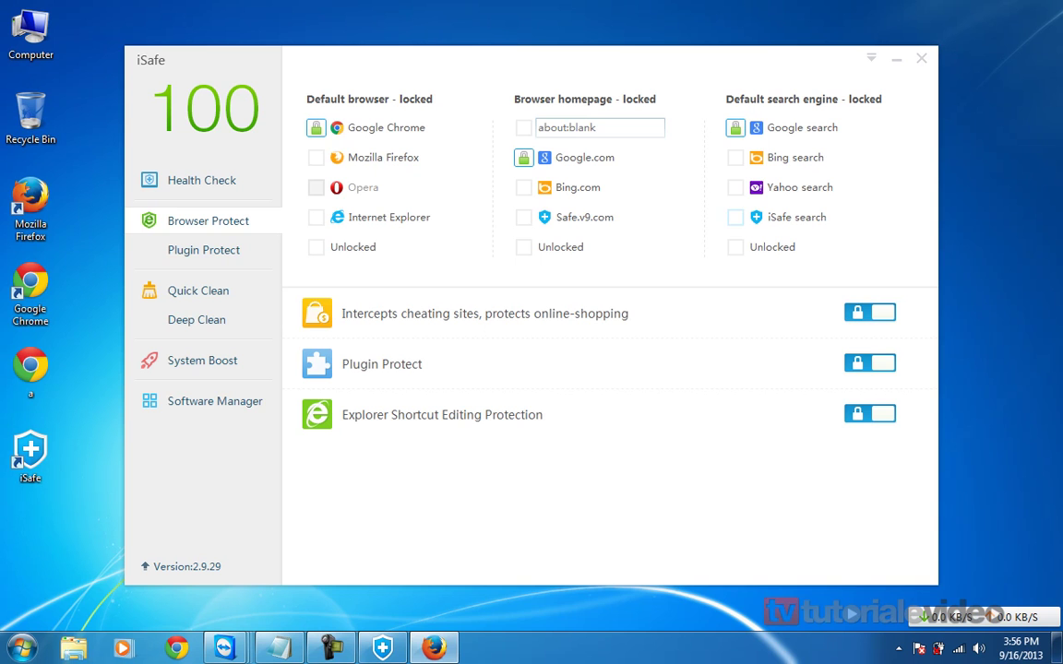
Examine the Chrome, Firefox and IE plug-ins found by Plugin Protect, with their recommendations and current status
click(204, 250)
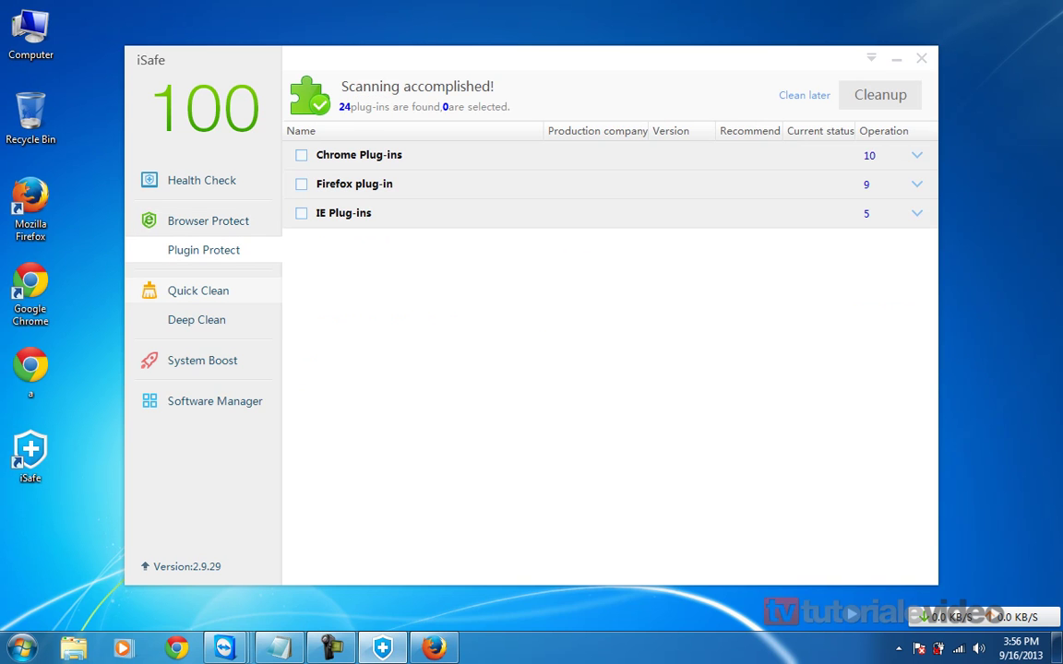
click(301, 154)
click(301, 155)
scroll(609, 350, down, 3)
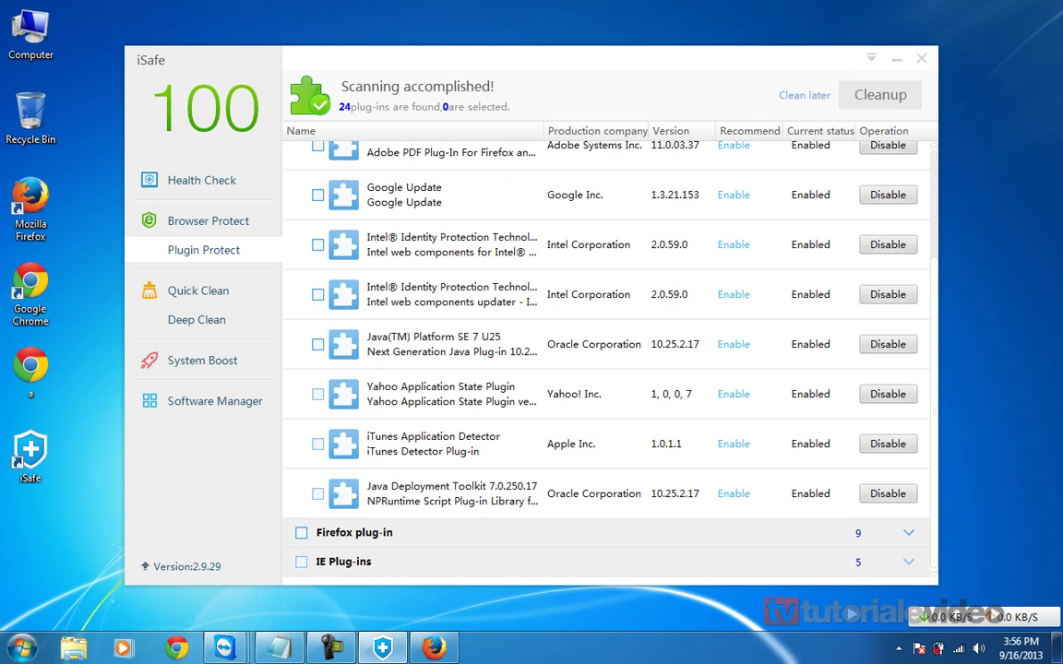
click(674, 532)
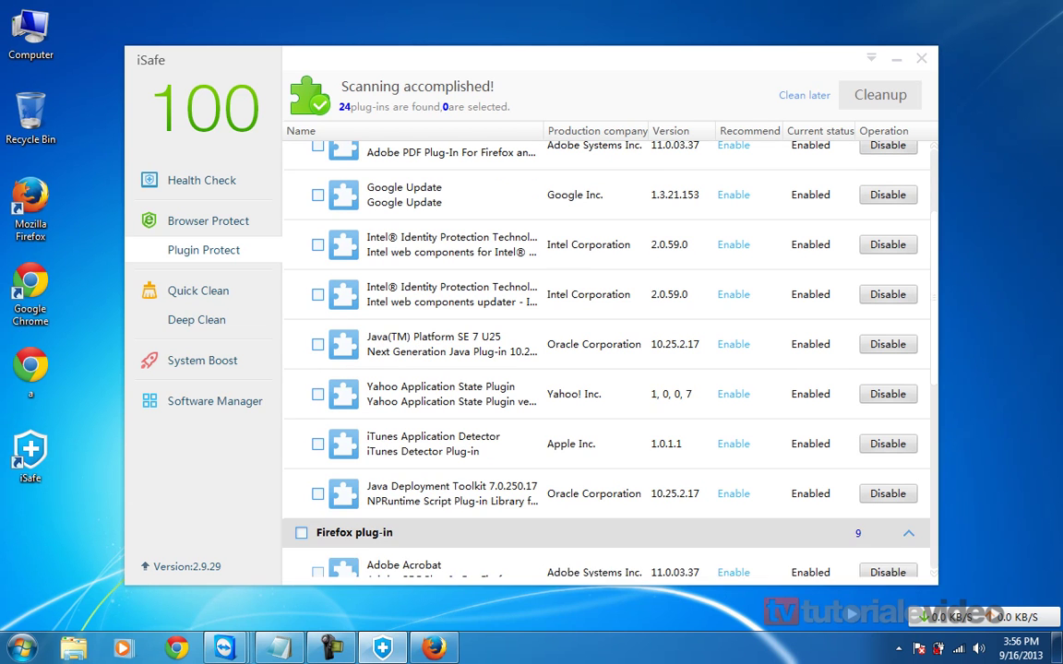
scroll(674, 498, down, 5)
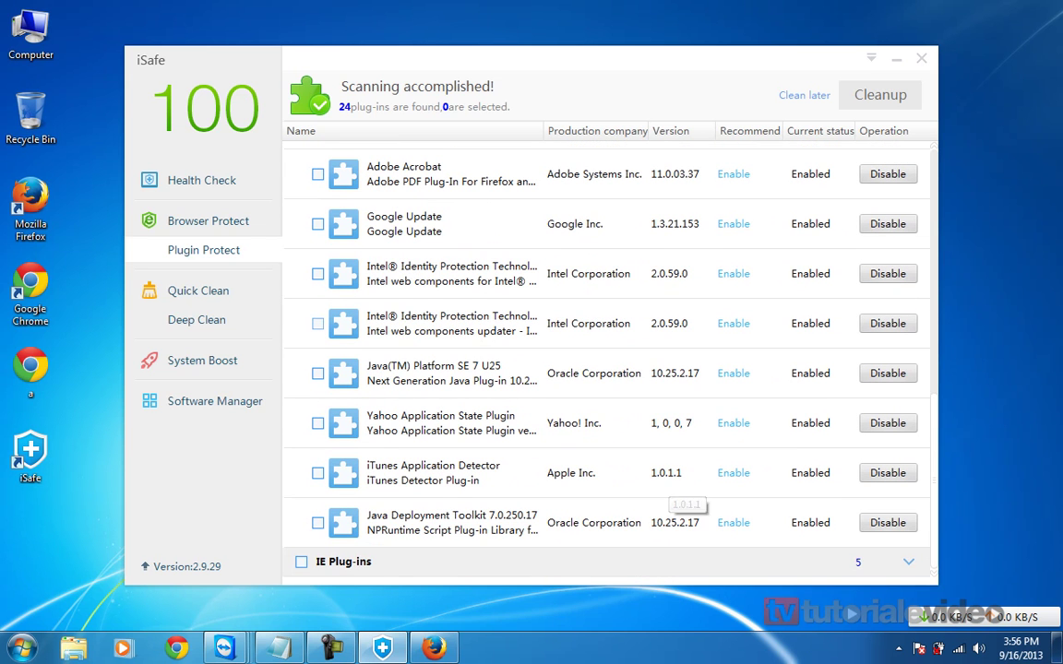
click(738, 562)
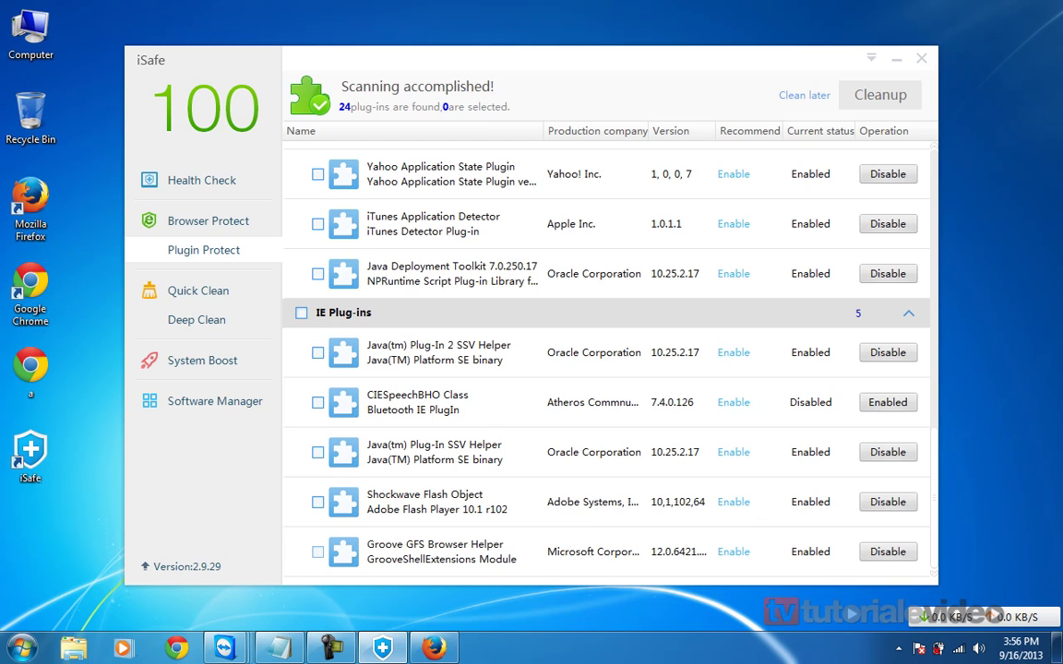
scroll(461, 517, up, 4)
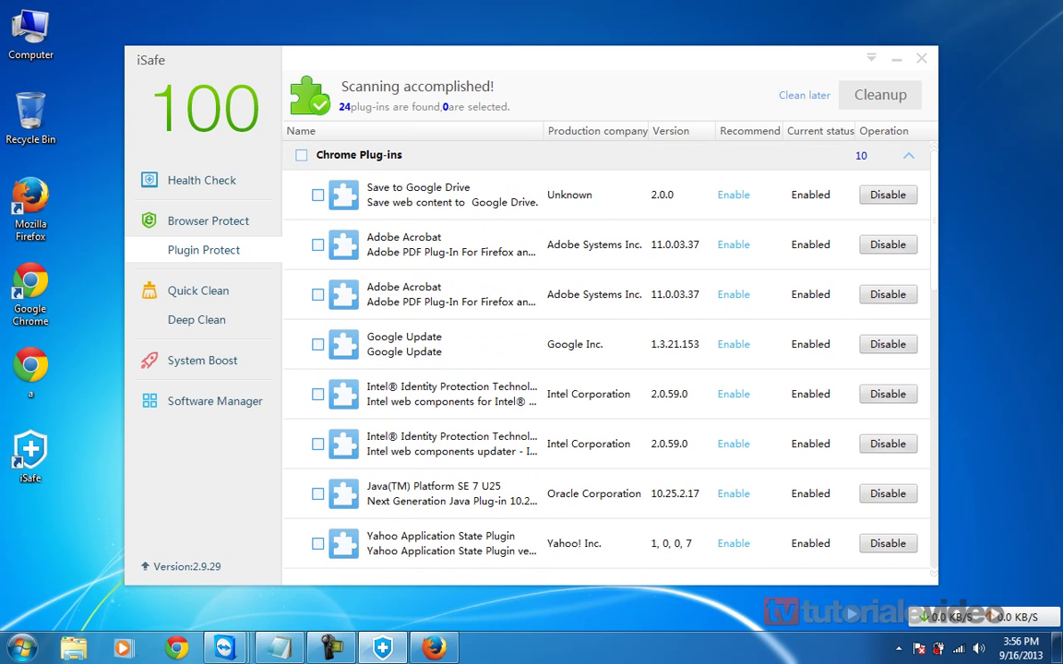
Clean all the junk, traces and redundant registry items with Quick Clean, and run a Deep Clean scan with the default selections
click(198, 291)
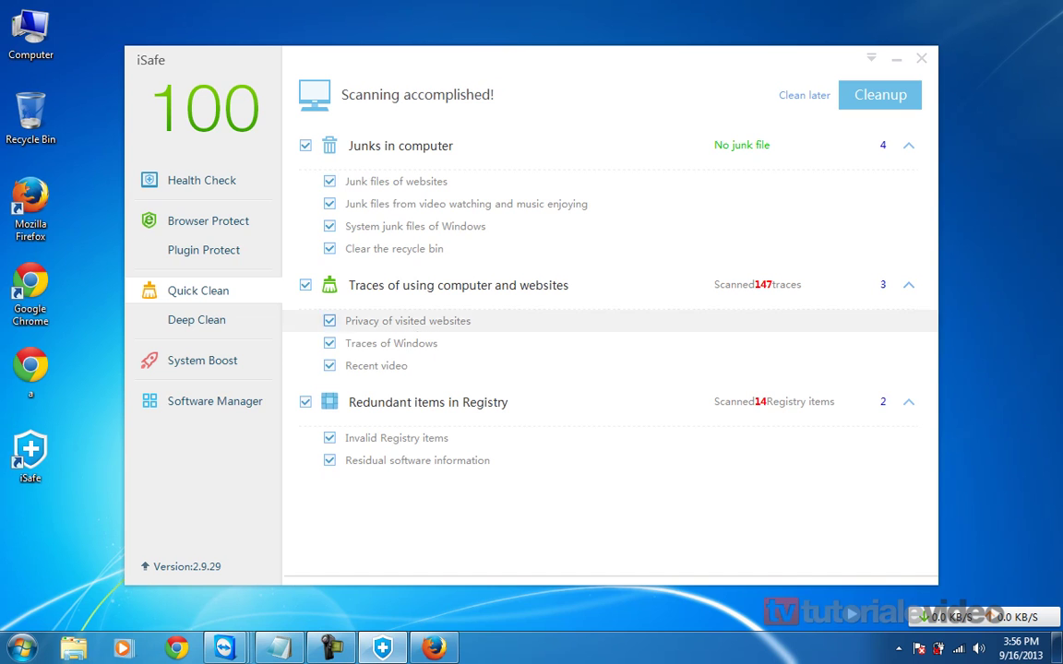
click(879, 94)
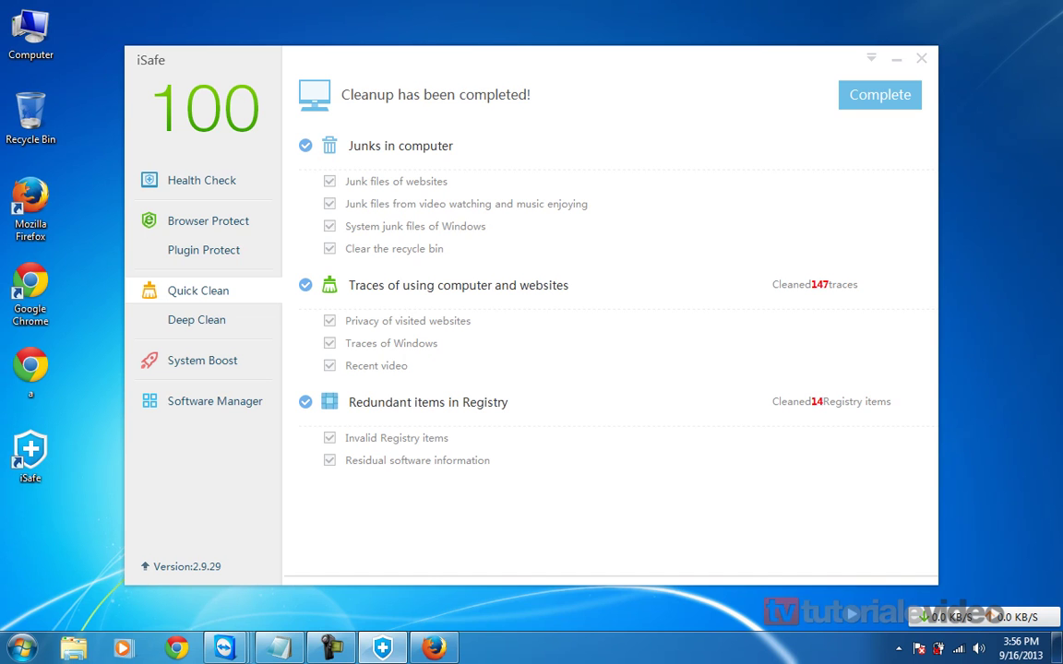
click(198, 320)
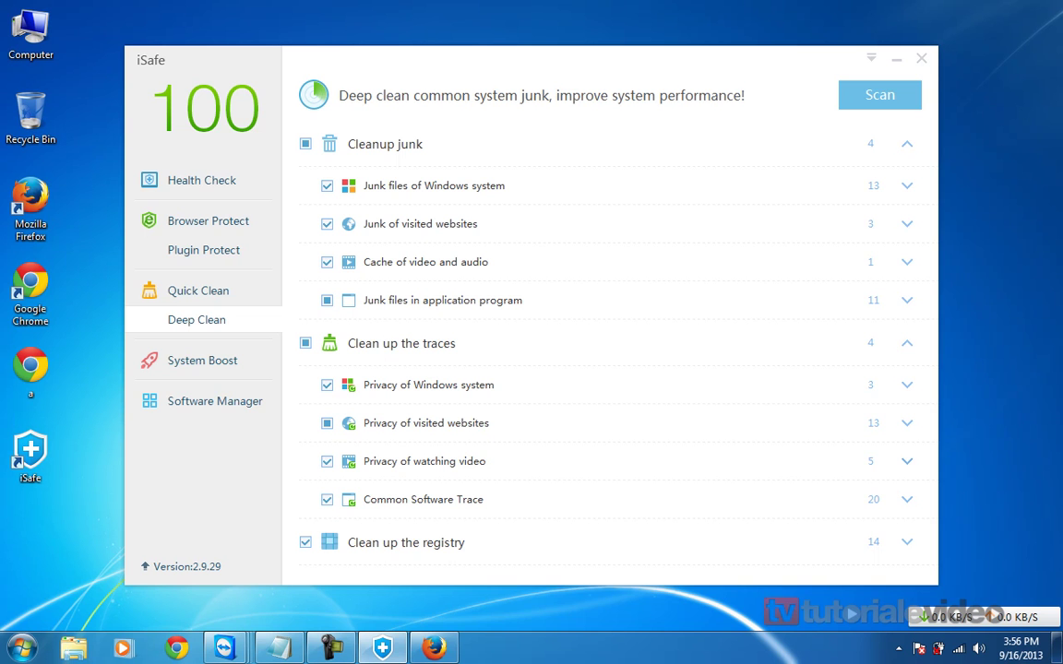
click(879, 95)
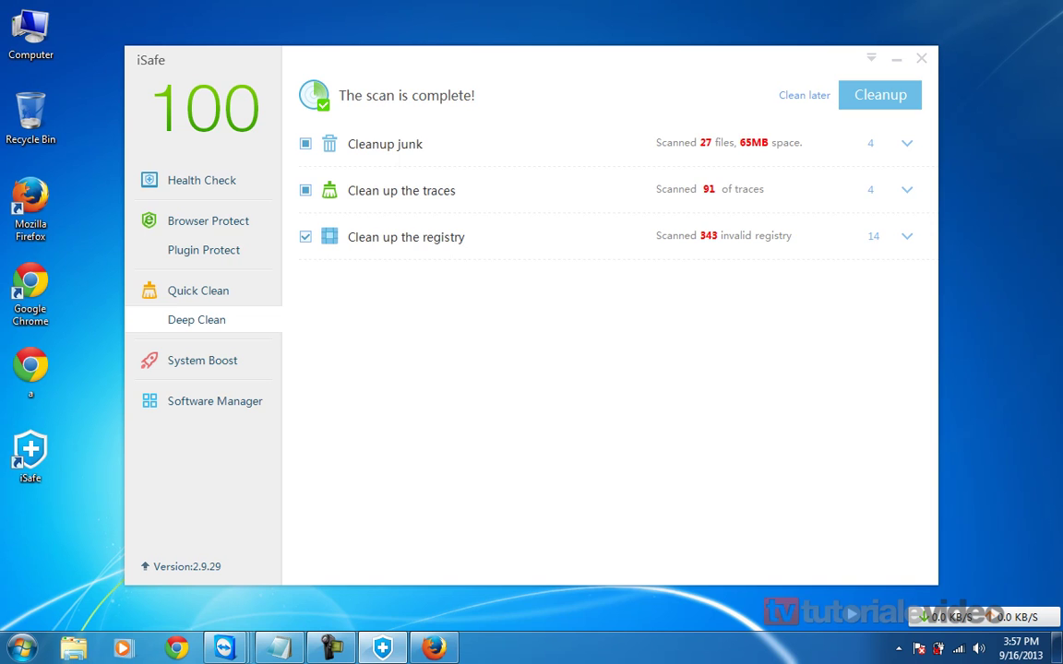
Check System Boost for startup items to optimize and look through the installed programs in Software Manager
click(202, 359)
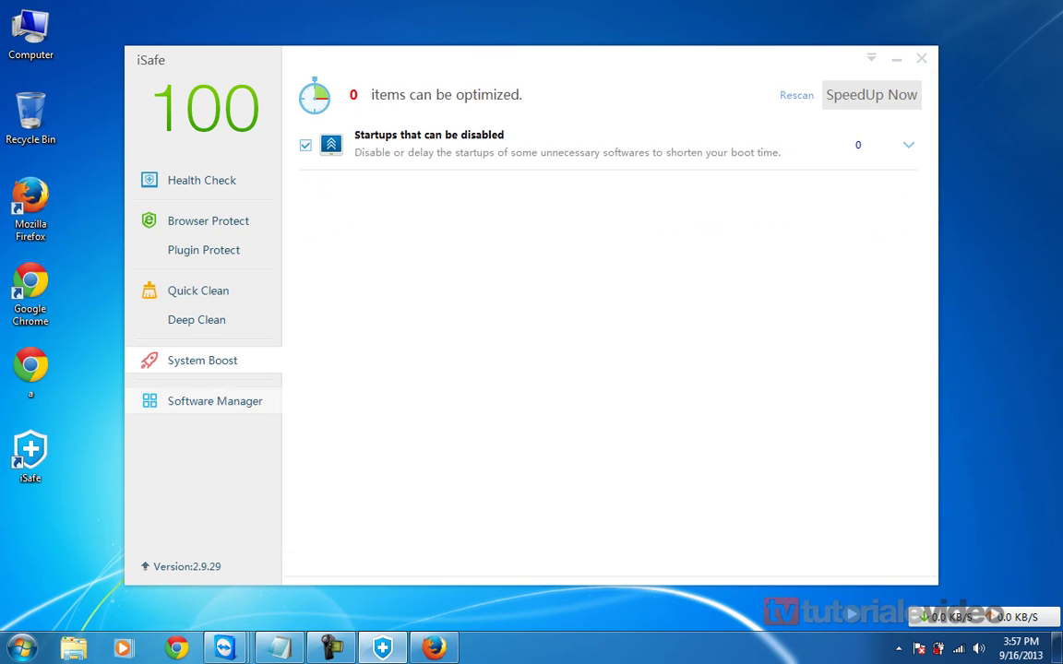
click(215, 401)
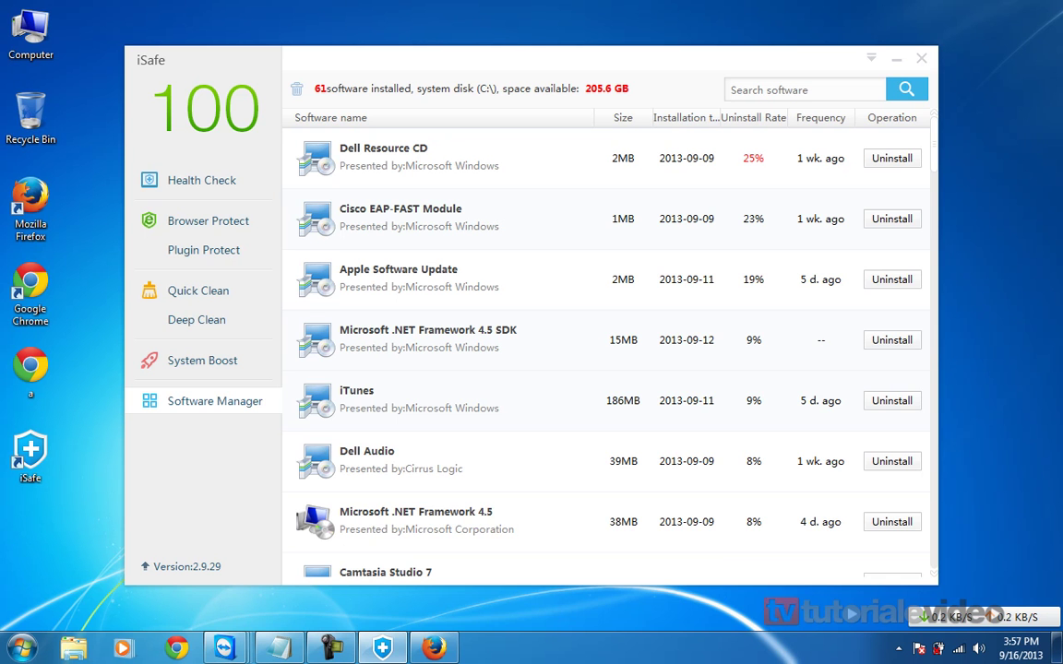
scroll(475, 323, down, 20)
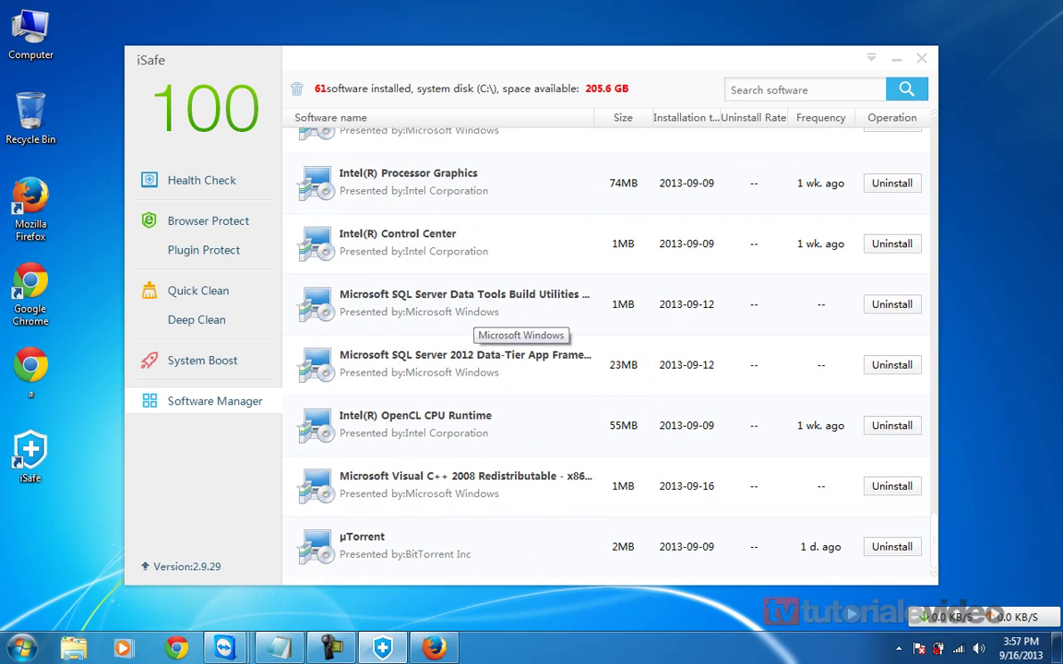
scroll(479, 318, up, 5)
scroll(480, 318, up, 3)
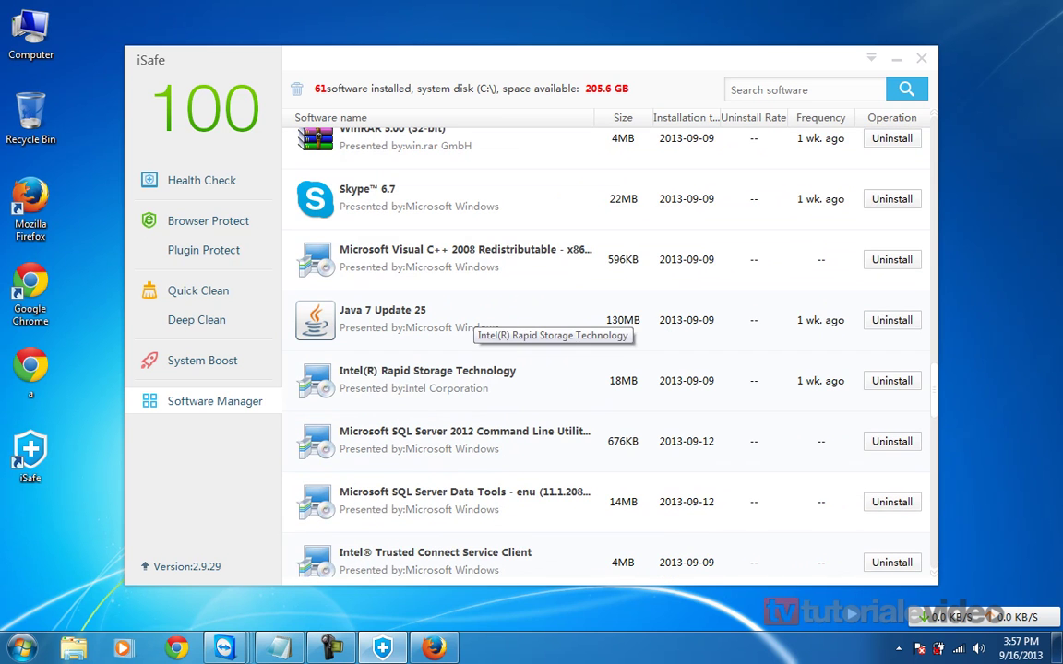
scroll(479, 319, up, 3)
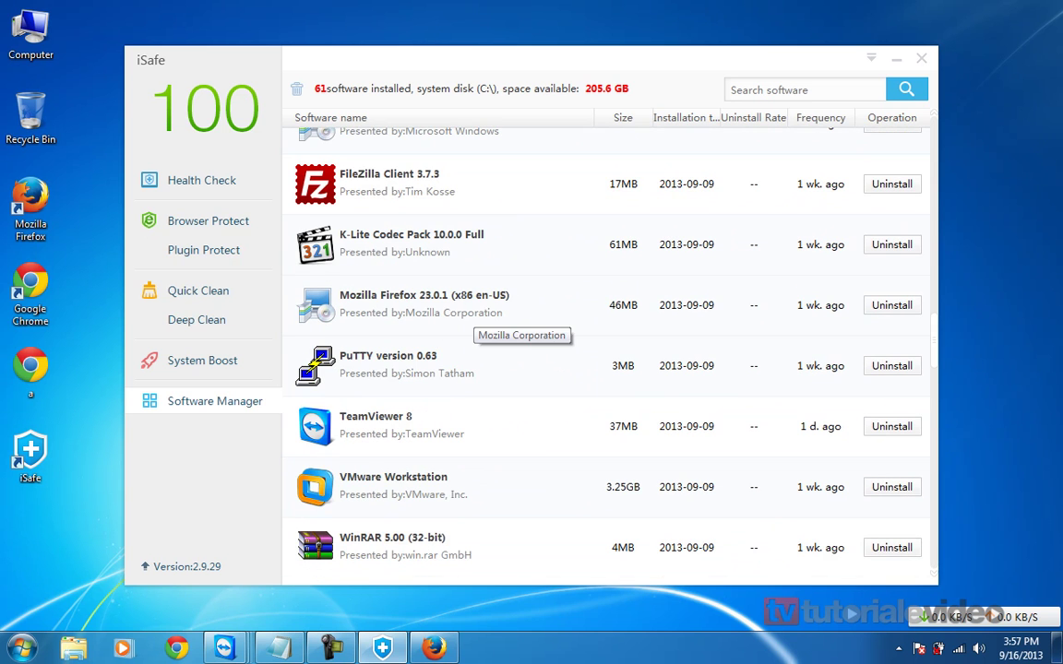
scroll(479, 318, up, 3)
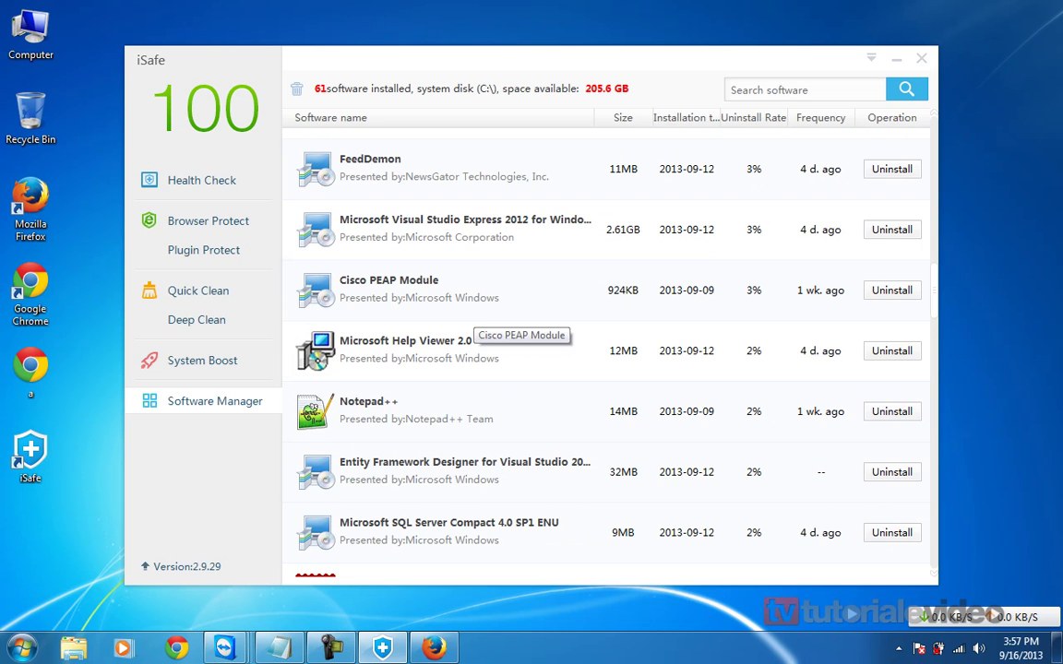
scroll(516, 420, up, 3)
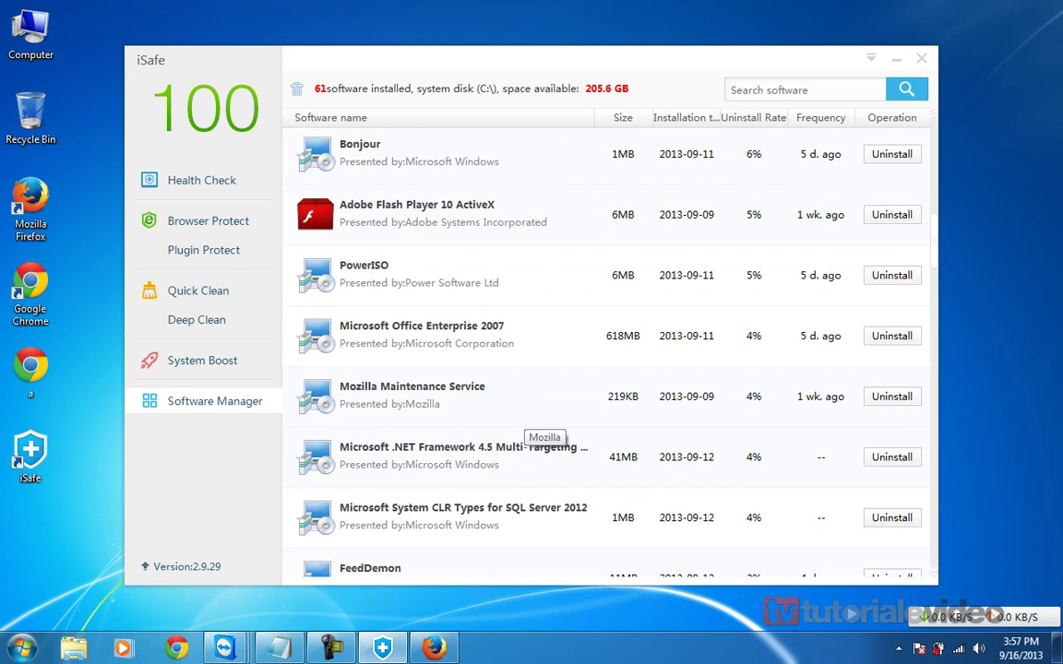
scroll(516, 419, up, 3)
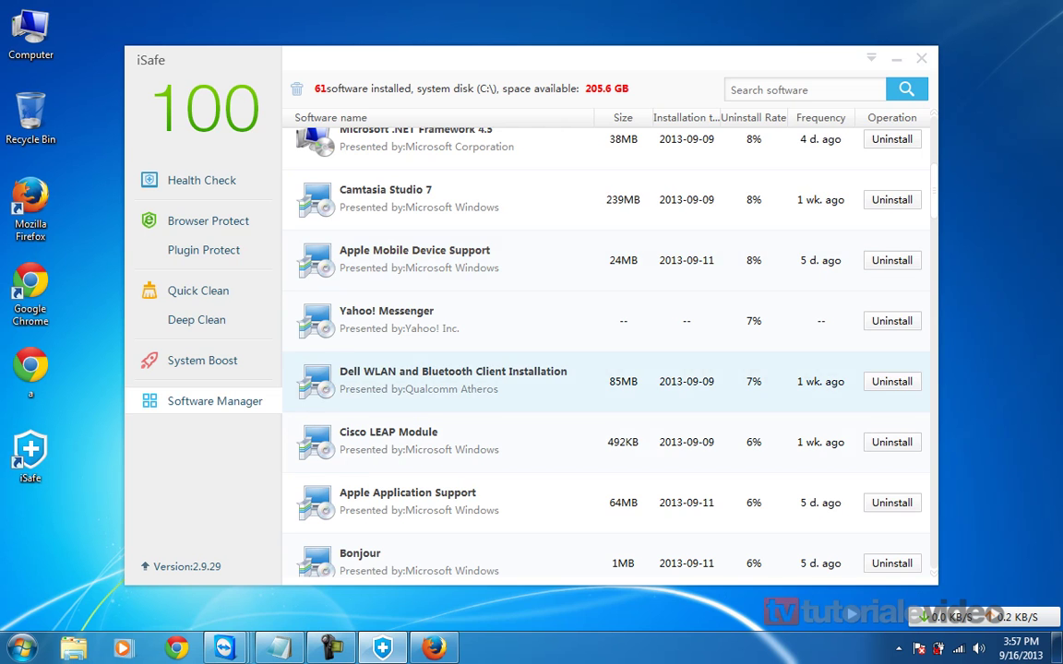
scroll(447, 406, up, 3)
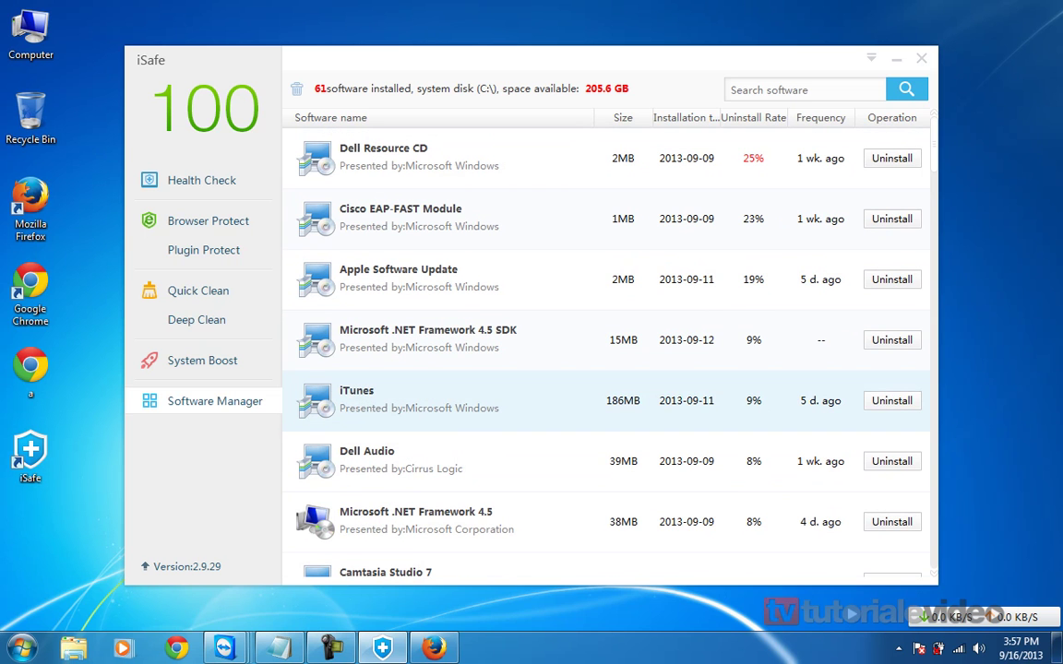
Completely uninstall iTunes through Software Manager using the Remove option, and close iSafe
click(891, 401)
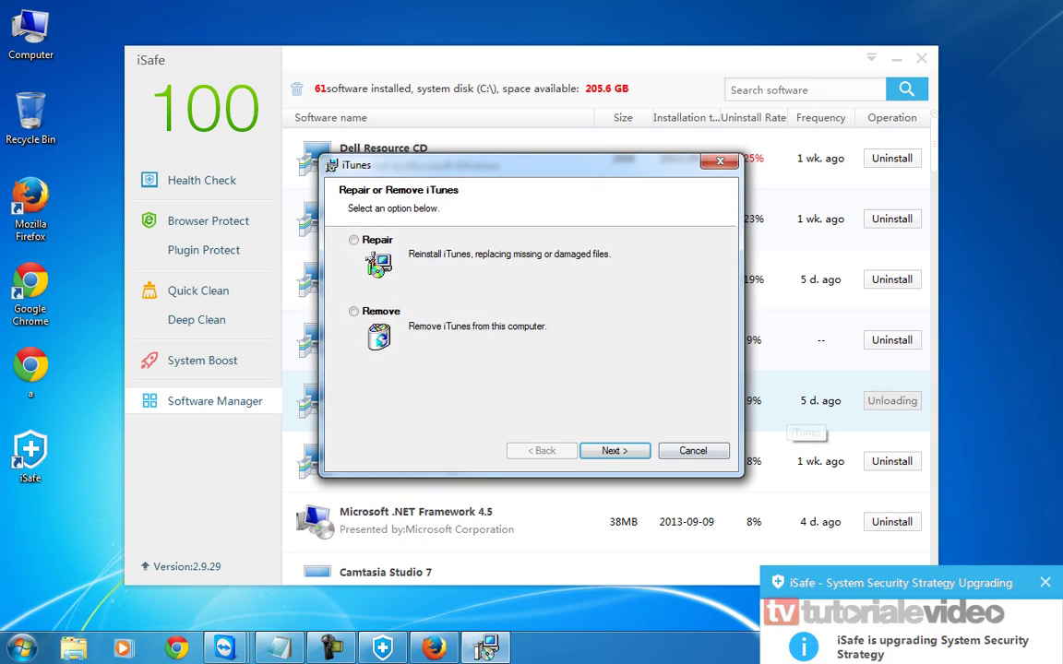
click(354, 311)
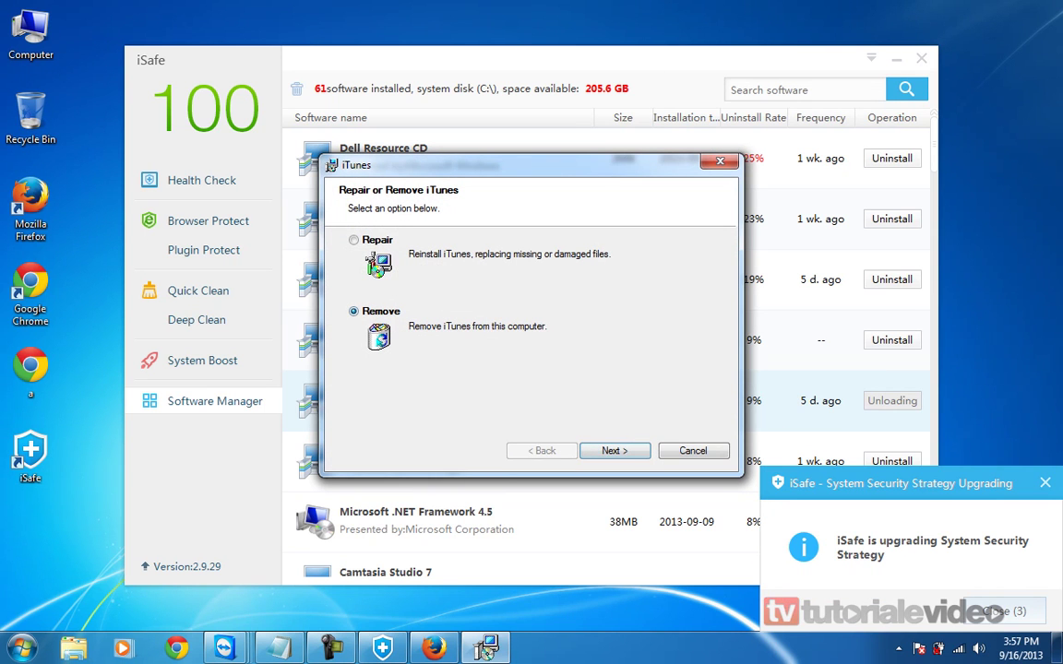
click(614, 450)
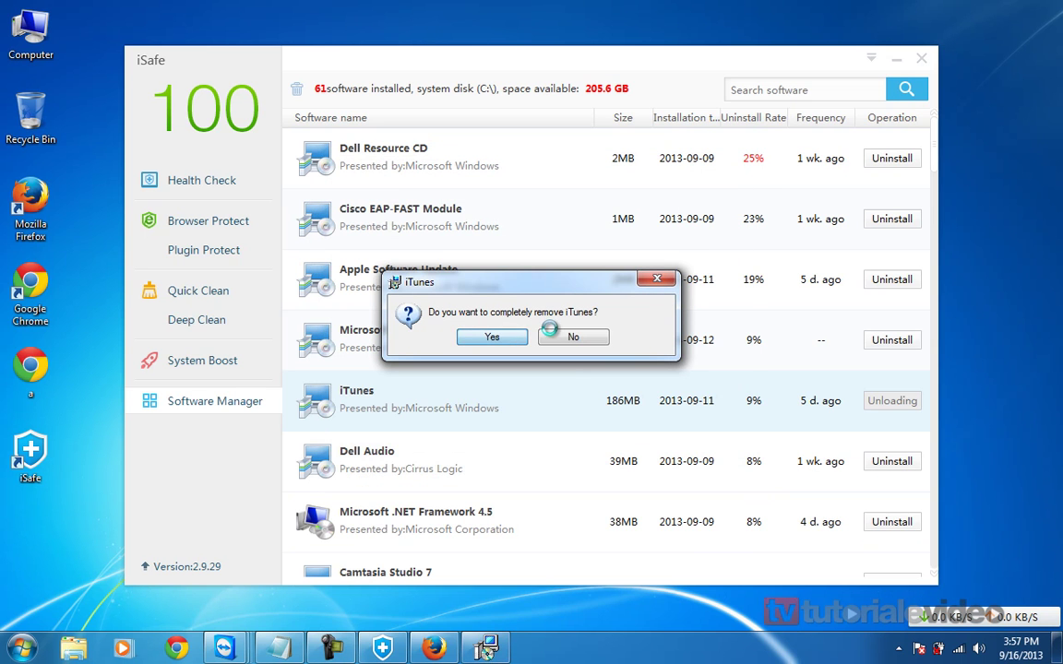
click(513, 334)
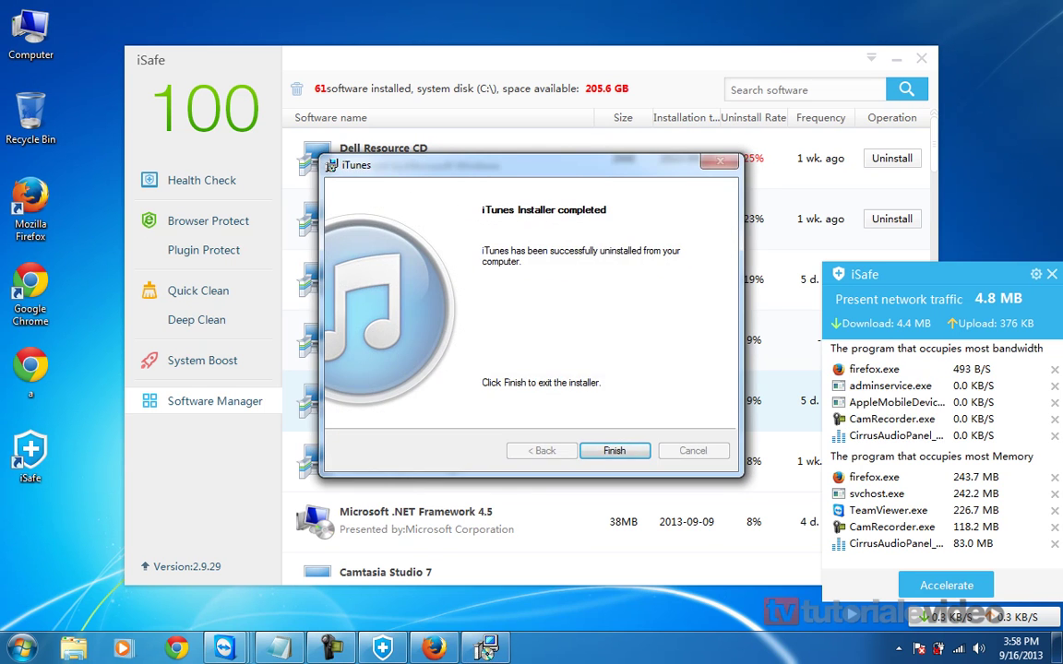
click(615, 450)
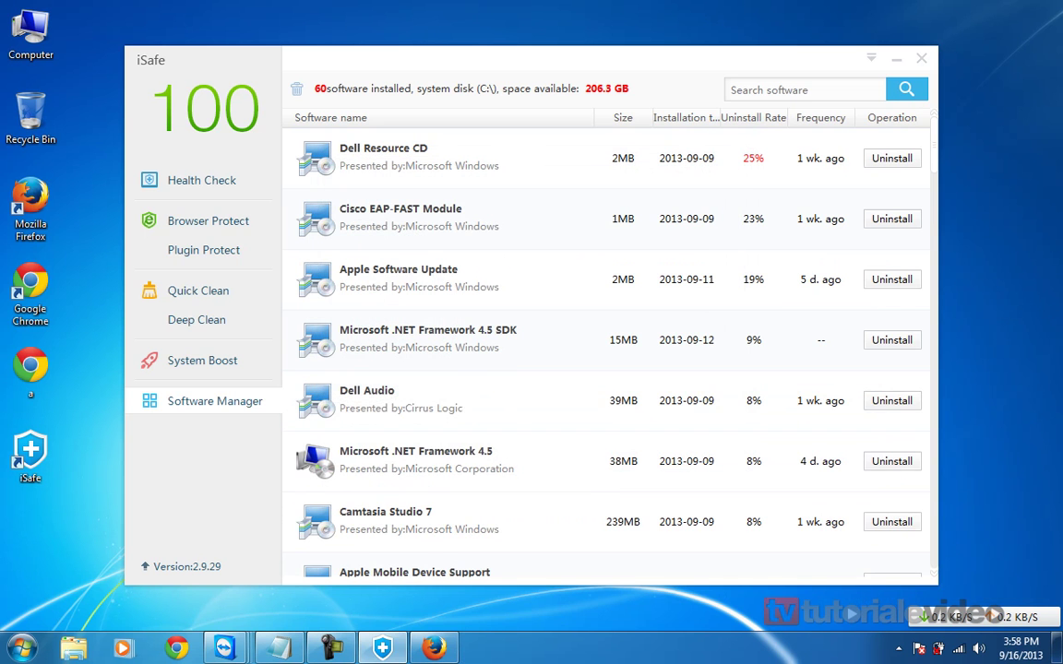
key(alt+F4)
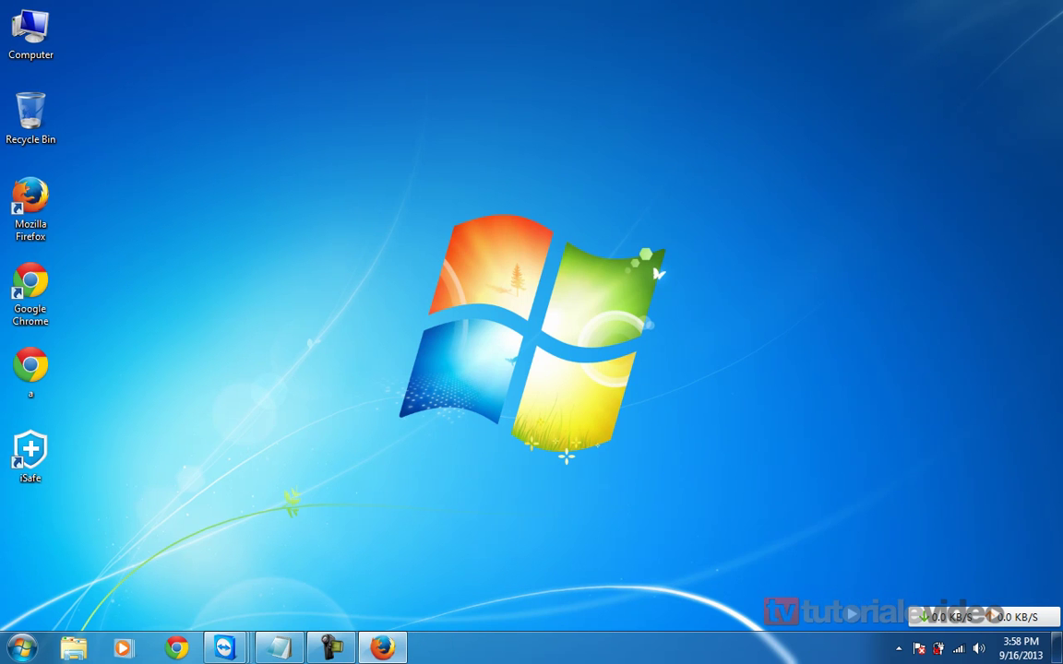